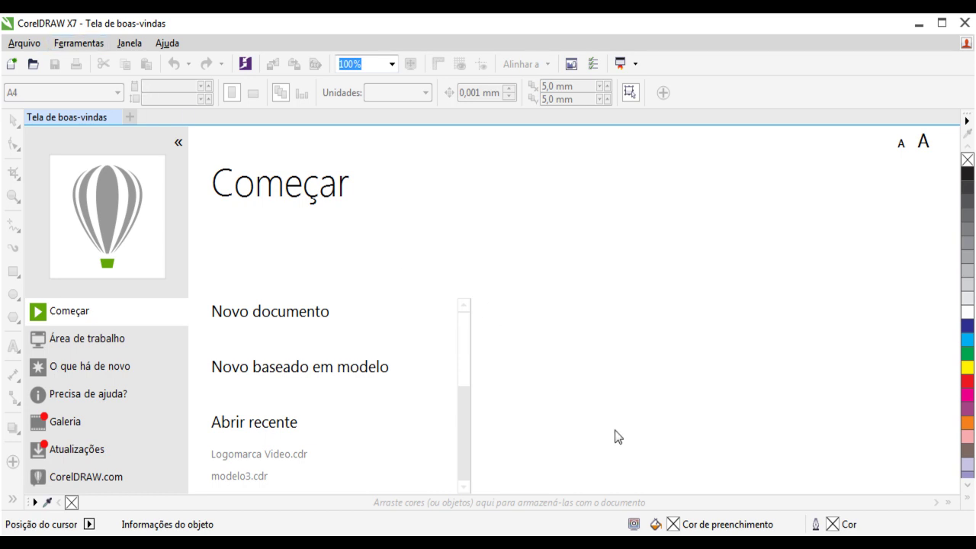
# - View the Logomarca Video image in Windows Photo Viewer and start a new document in CorelDRAW
pyautogui.hotkey('alt', 'Tab')
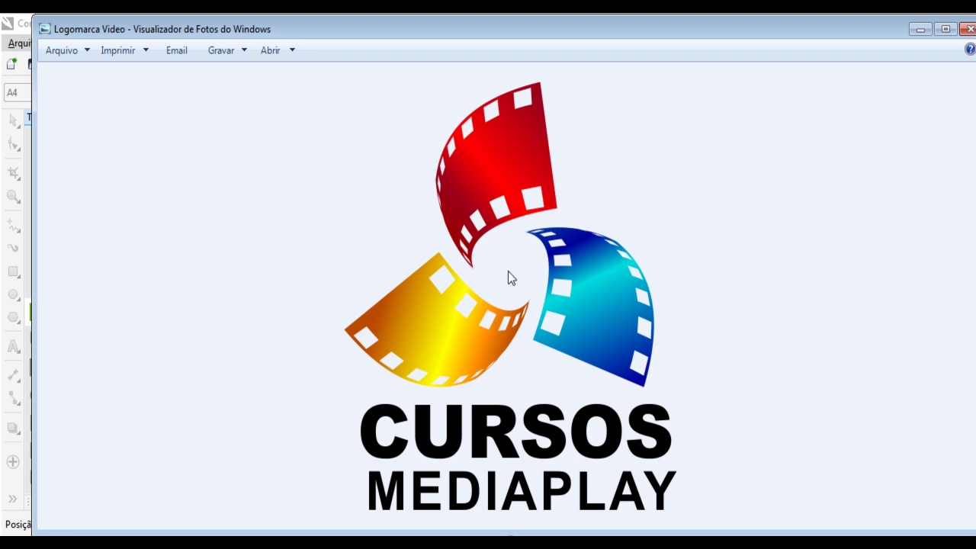
pyautogui.click(920, 31)
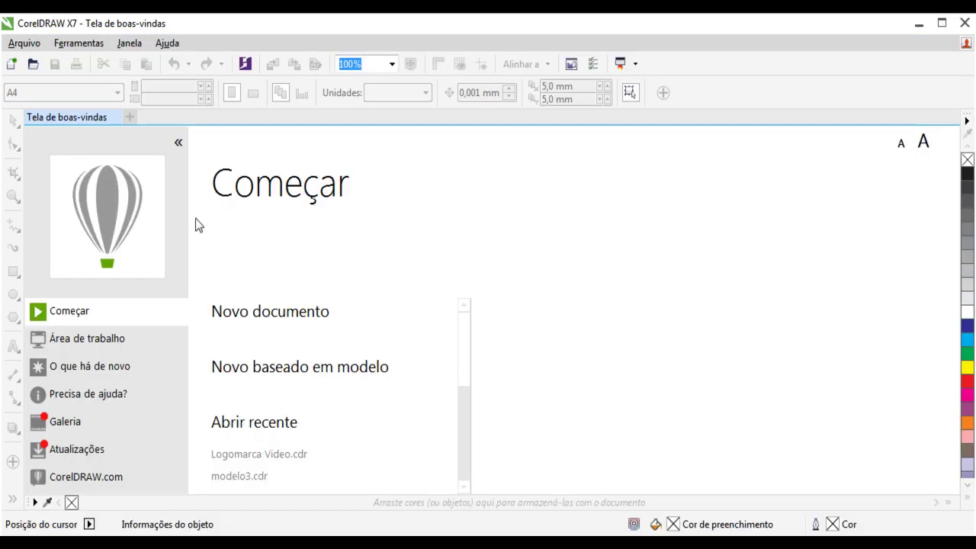
pyautogui.click(26, 44)
pyautogui.click(46, 62)
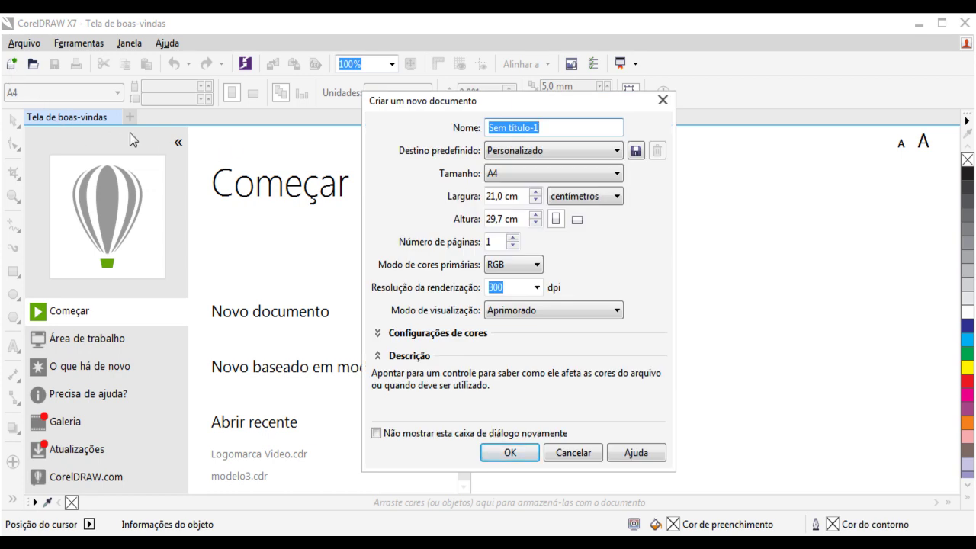
# - Name the new document Logotipo
pyautogui.moveTo(431, 244)
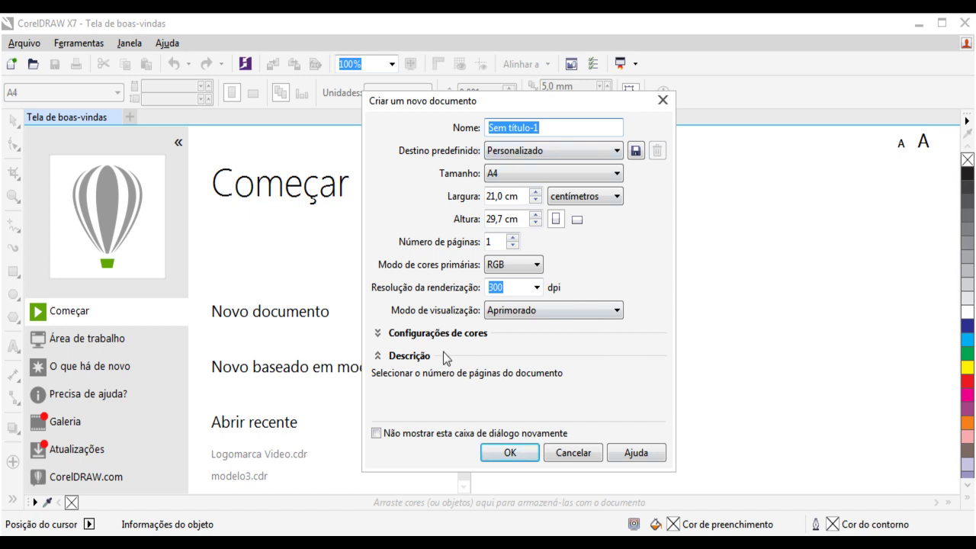
pyautogui.moveTo(492, 309)
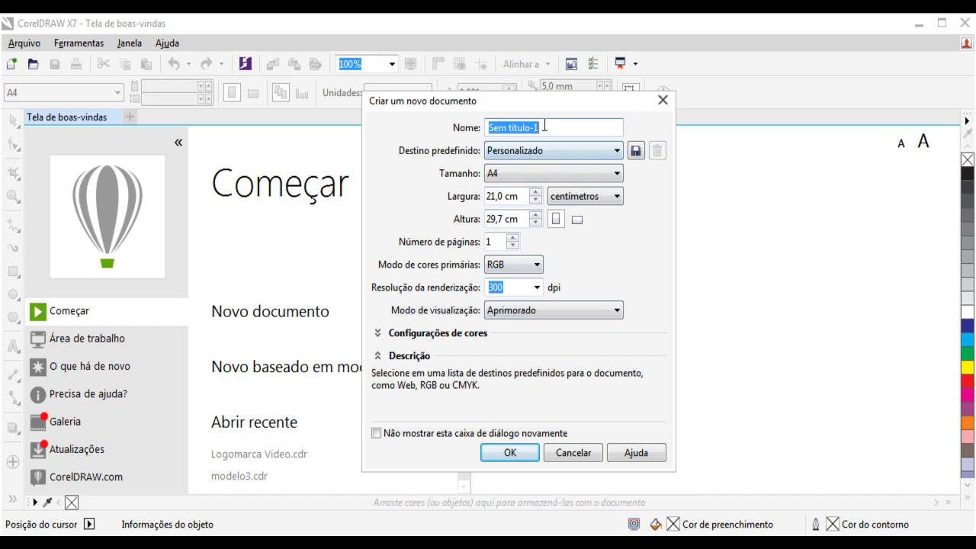
pyautogui.write('Logop')
pyautogui.press('BackSpace')
pyautogui.write('tipo')
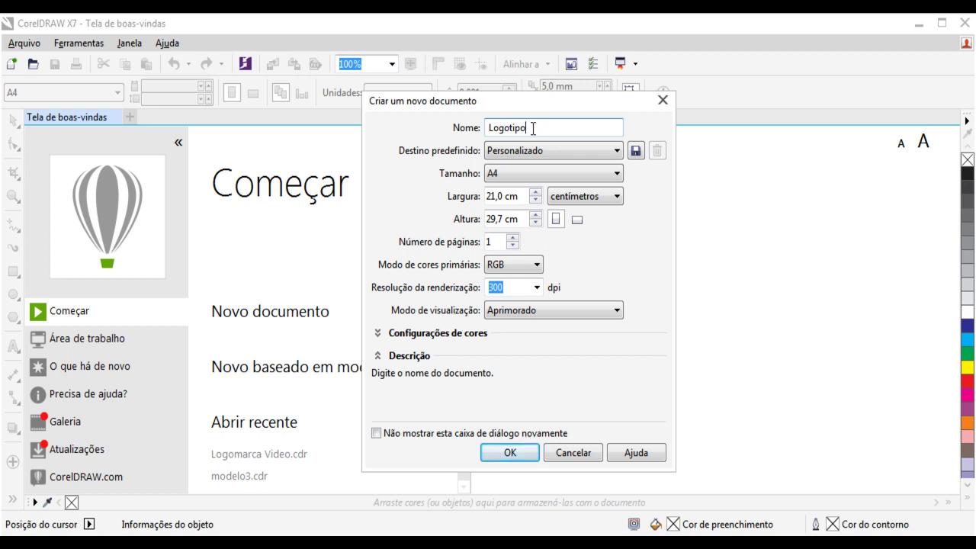
pyautogui.moveTo(534, 128); pyautogui.dragTo(449, 125)
pyautogui.moveTo(540, 128); pyautogui.dragTo(470, 127)
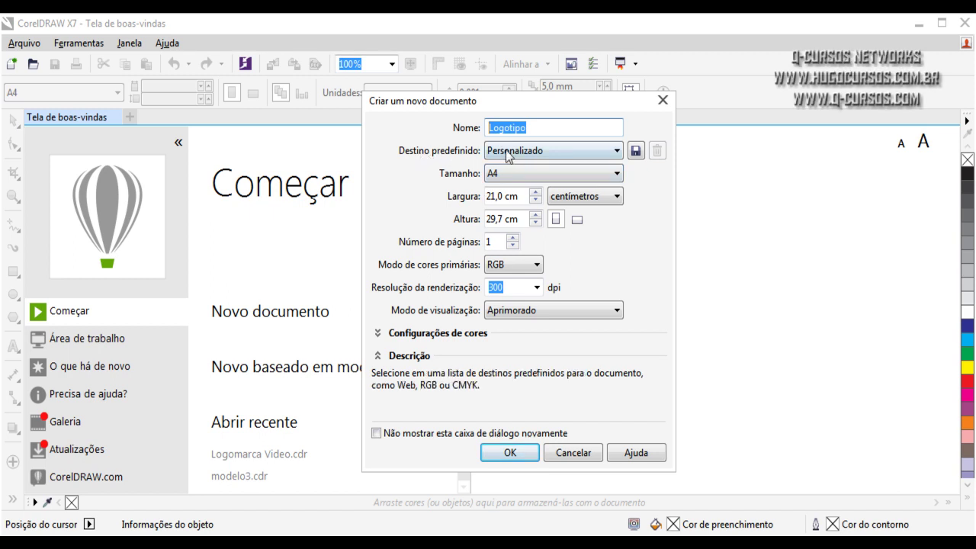
# - Choose the RGB padrão preset, set the units to centímetros, and create the A4 document
pyautogui.click(607, 155)
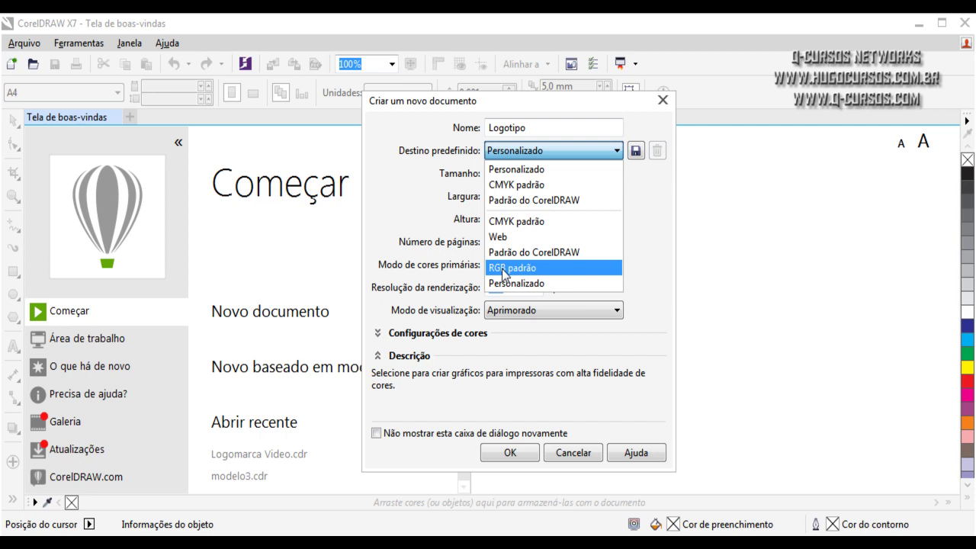
pyautogui.click(504, 269)
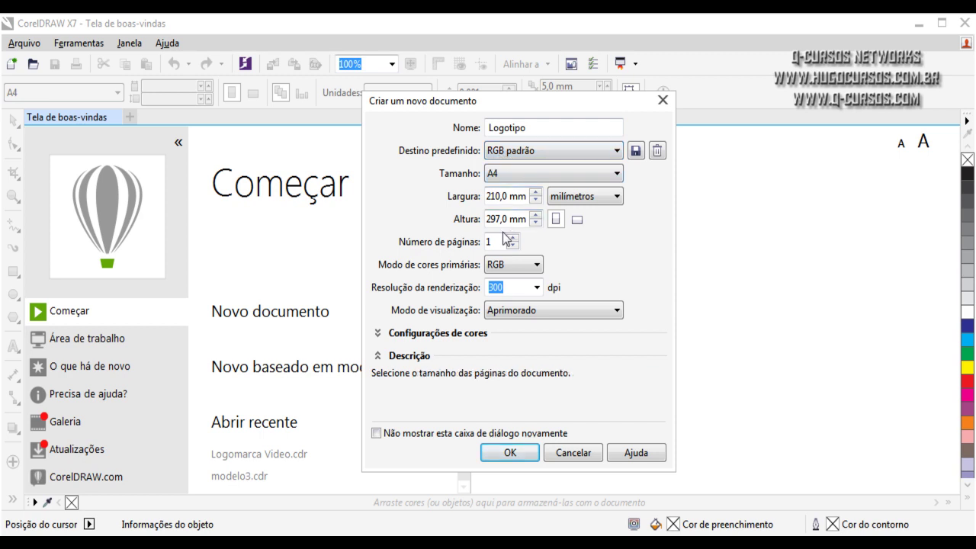
pyautogui.moveTo(499, 293); pyautogui.dragTo(493, 291)
pyautogui.click(613, 199)
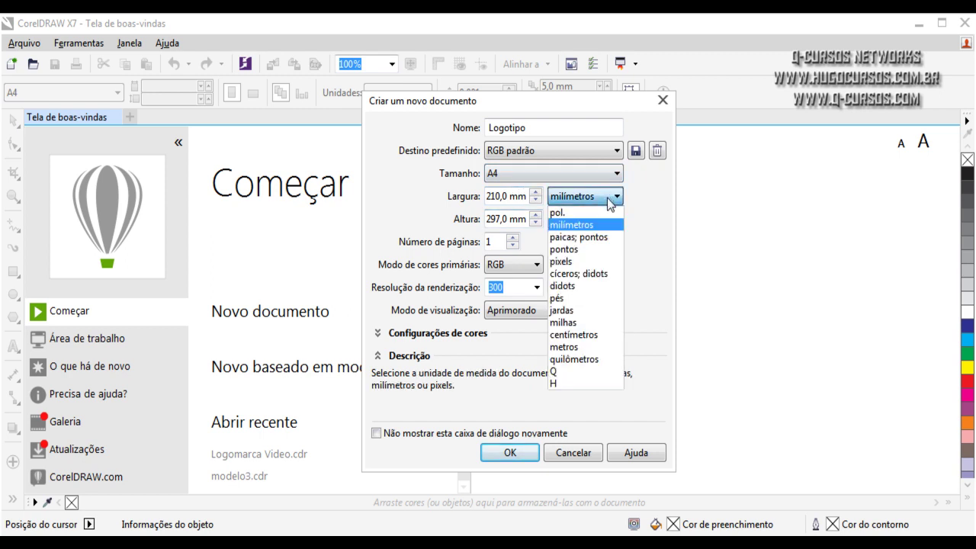
pyautogui.click(573, 336)
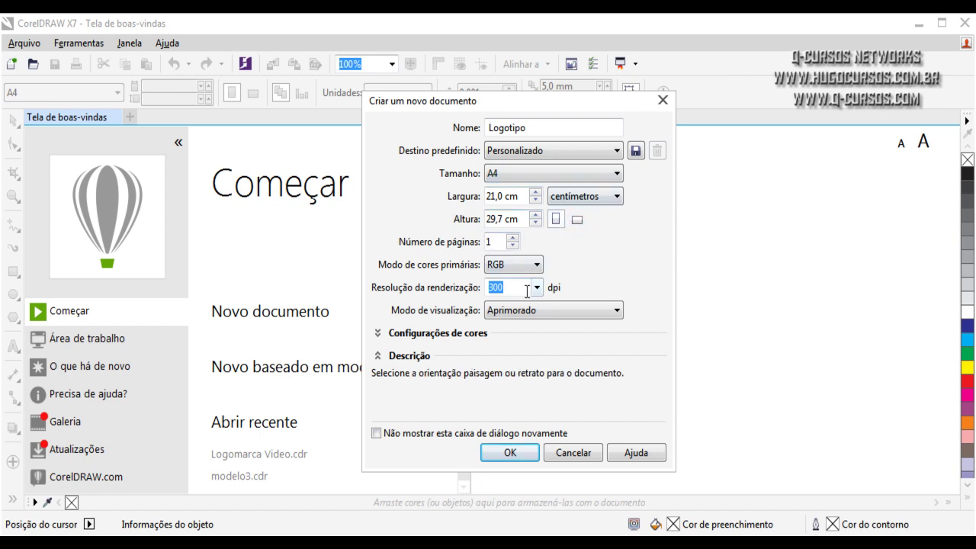
pyautogui.click(510, 454)
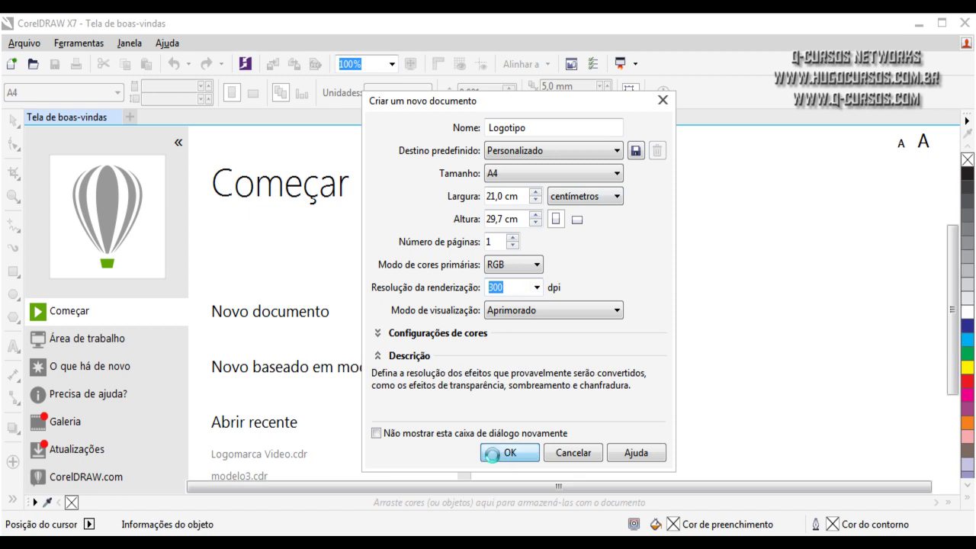
pyautogui.moveTo(373, 156); pyautogui.dragTo(618, 446)
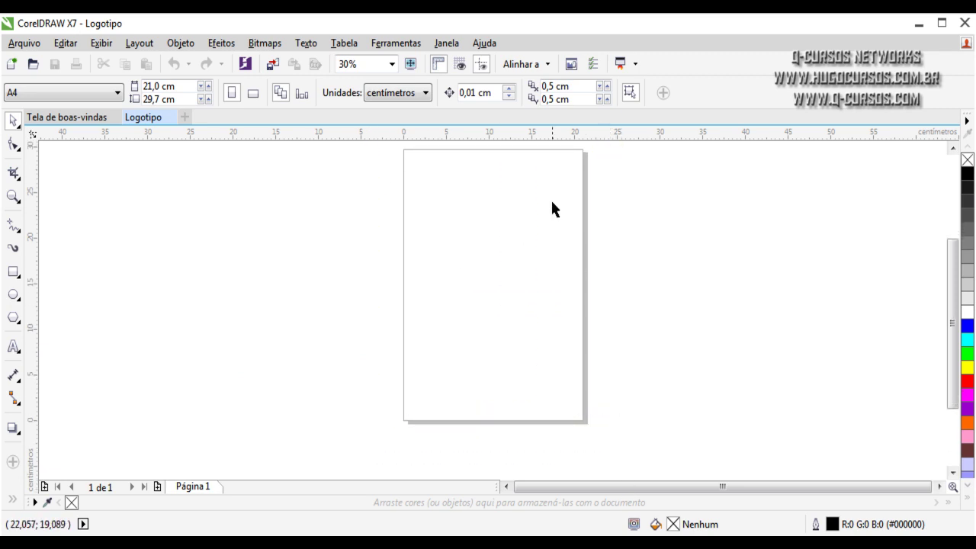
pyautogui.moveTo(71, 201); pyautogui.dragTo(297, 393)
pyautogui.moveTo(674, 239); pyautogui.dragTo(905, 371)
pyautogui.moveTo(385, 143); pyautogui.dragTo(620, 430)
pyautogui.moveTo(652, 270); pyautogui.dragTo(860, 401)
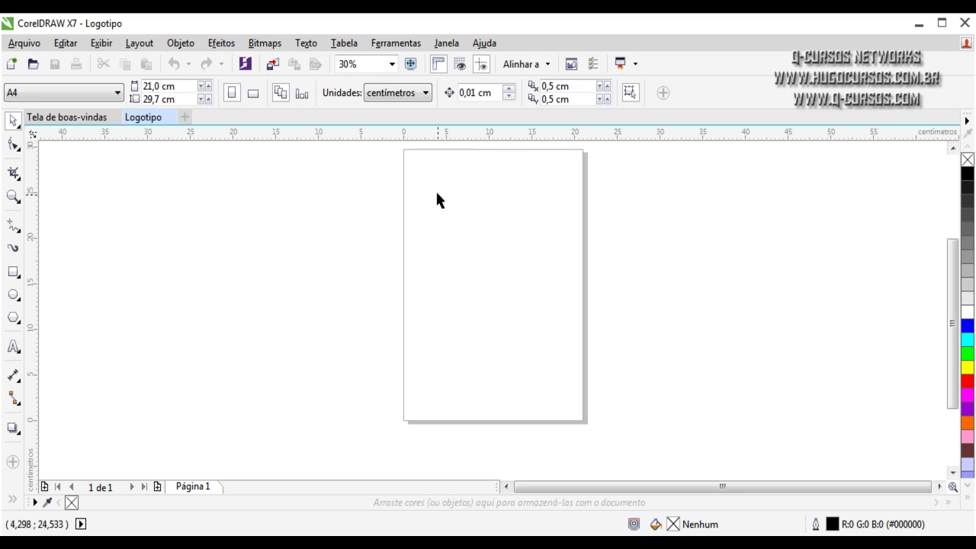
pyautogui.moveTo(402, 147); pyautogui.dragTo(585, 425)
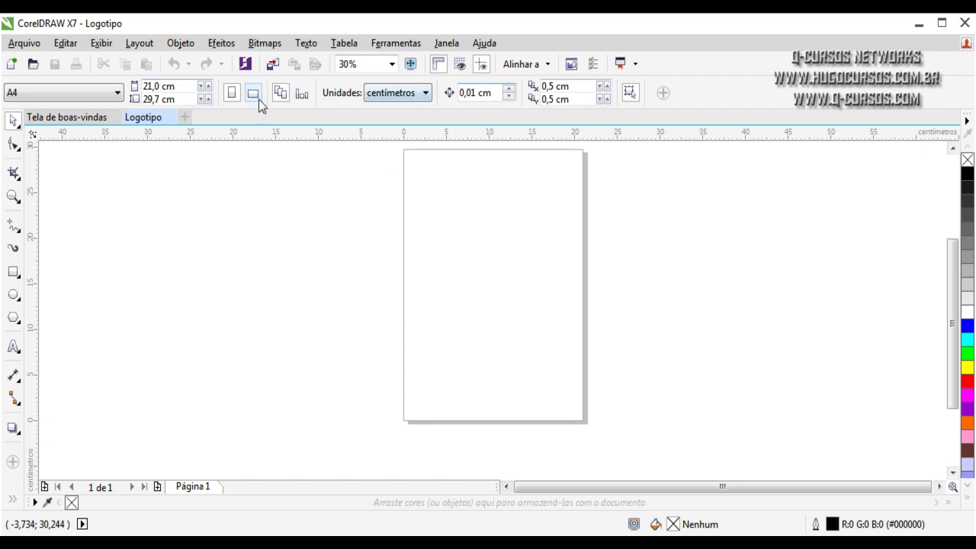
pyautogui.click(13, 273)
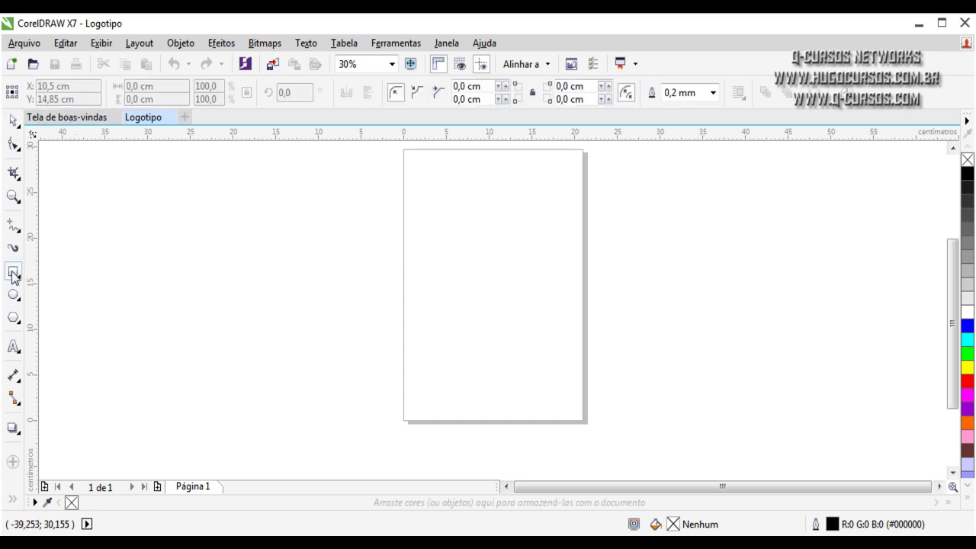
pyautogui.click(15, 143)
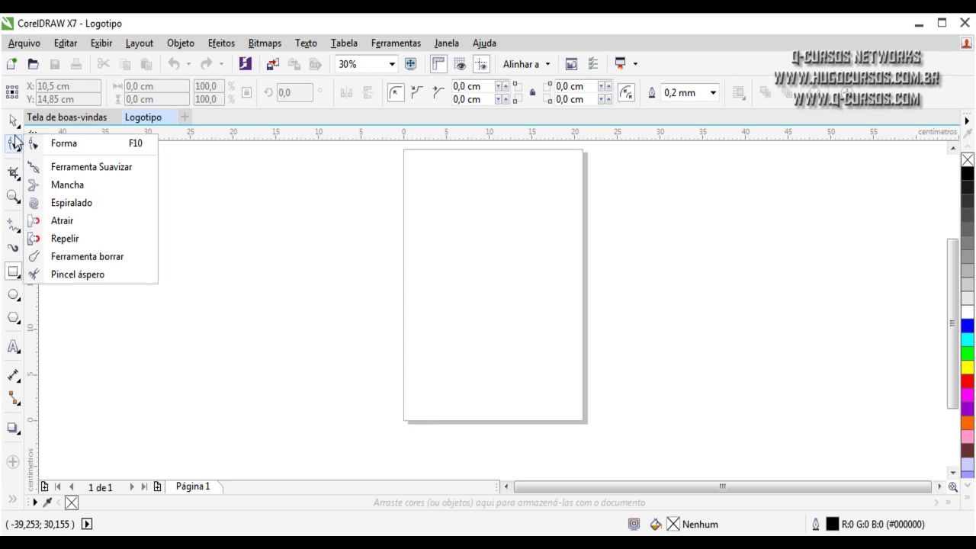
pyautogui.click(15, 122)
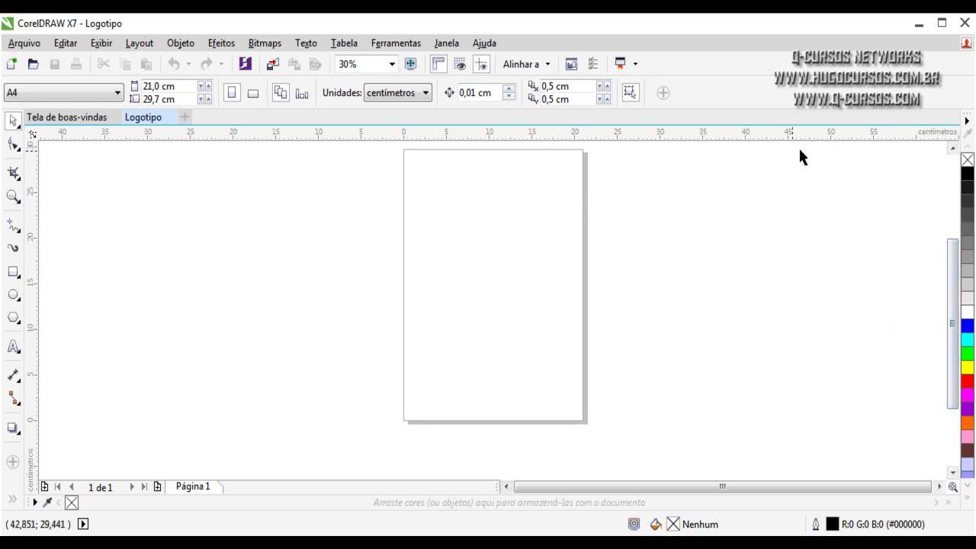
# - Draw a circle about 11 cm in diameter in the upper middle of the page
pyautogui.click(953, 148)
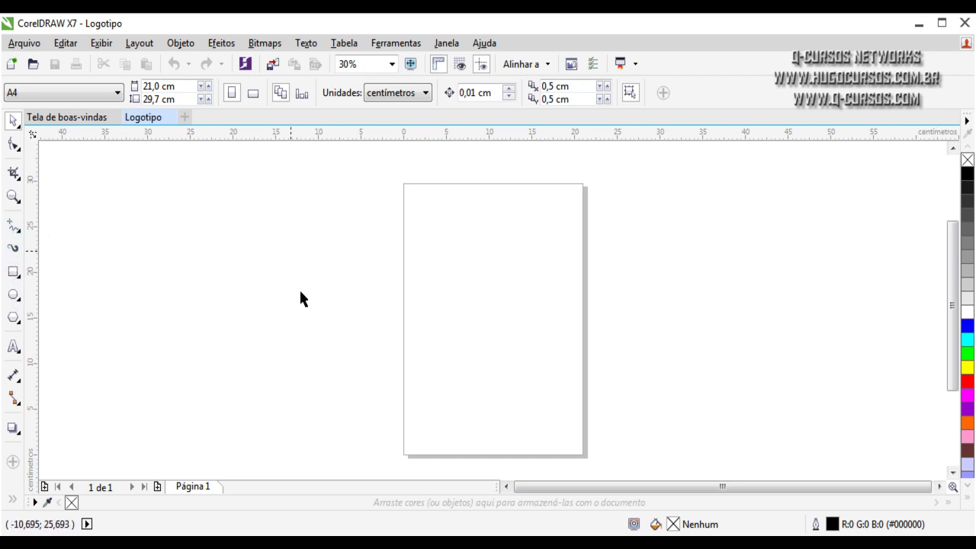
pyautogui.click(13, 296)
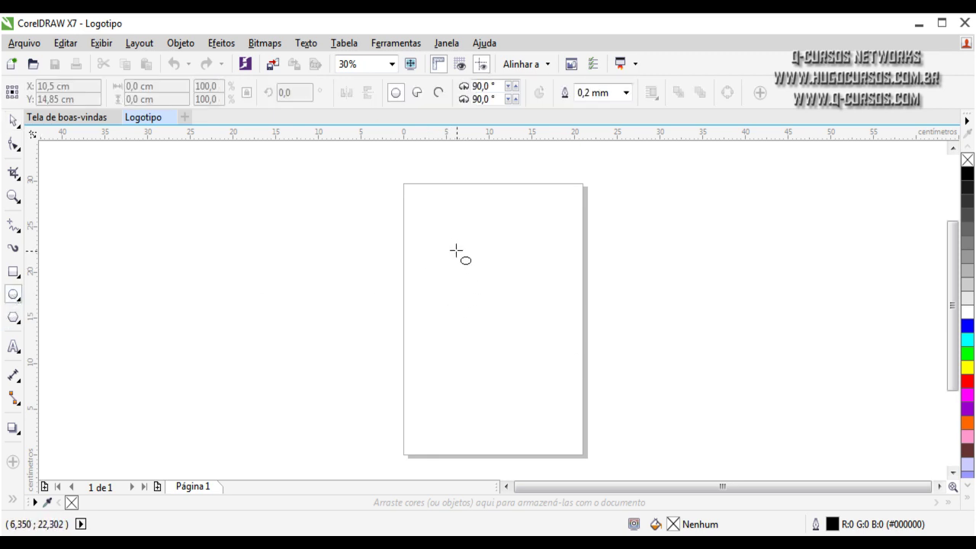
pyautogui.moveTo(436, 239); pyautogui.dragTo(532, 317)
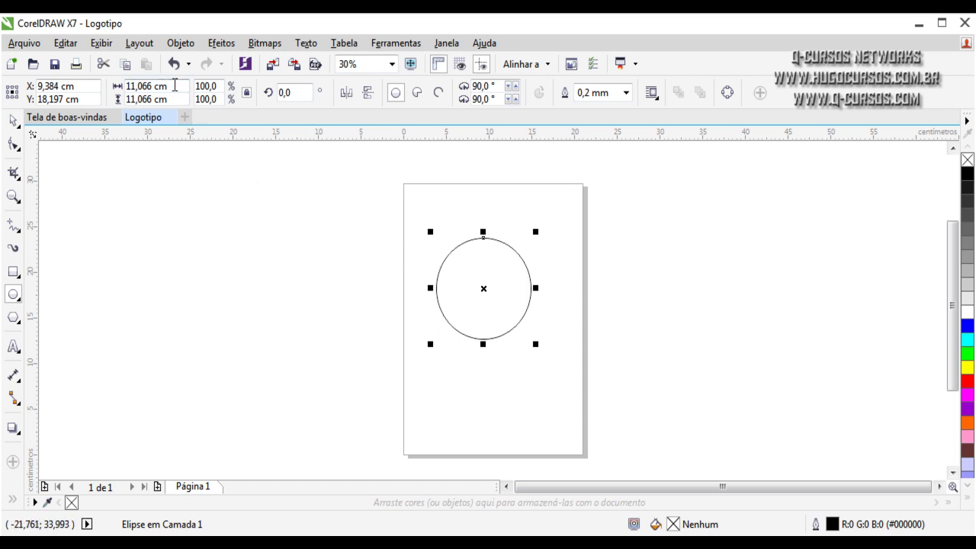
# - Set the circle's diameter to 3 cm with its proportions locked
pyautogui.moveTo(170, 86); pyautogui.dragTo(116, 90)
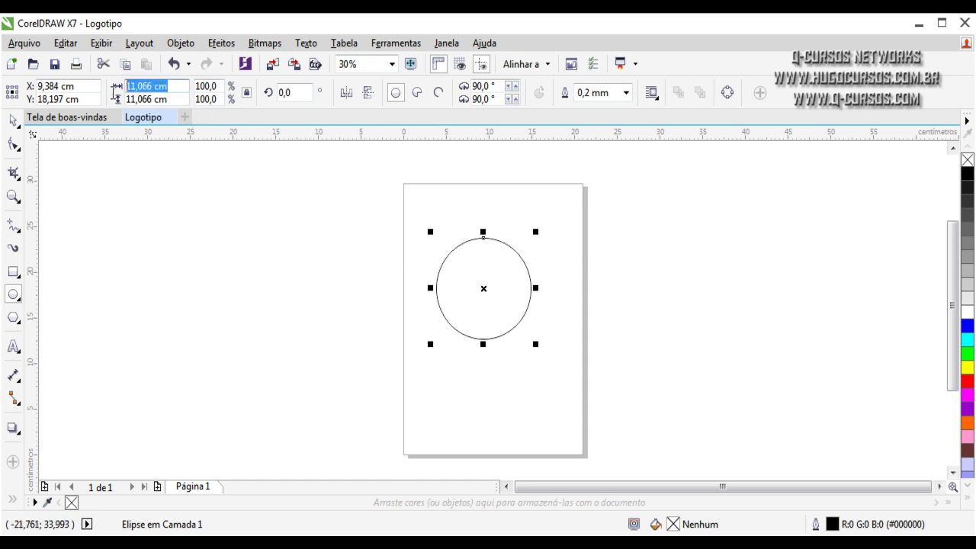
pyautogui.click(182, 88)
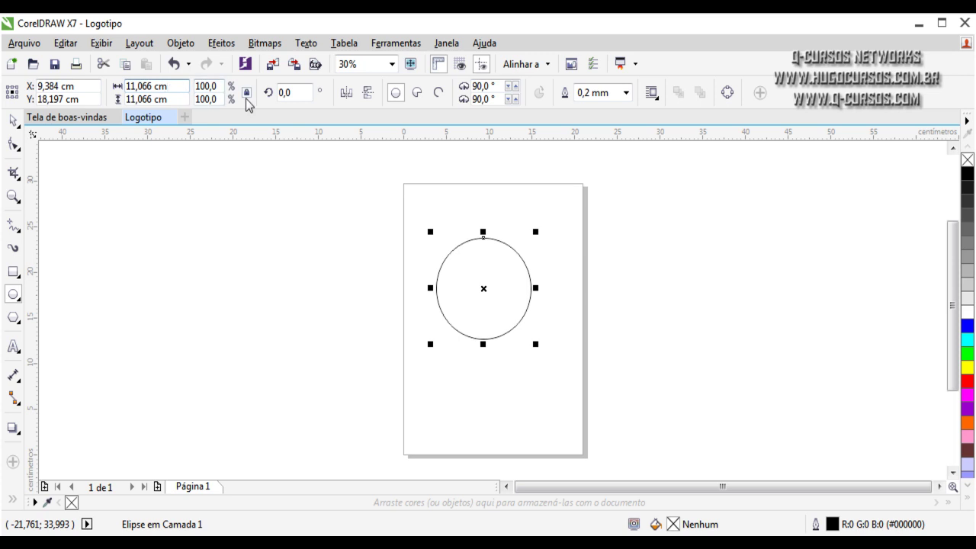
pyautogui.moveTo(181, 88); pyautogui.dragTo(115, 97)
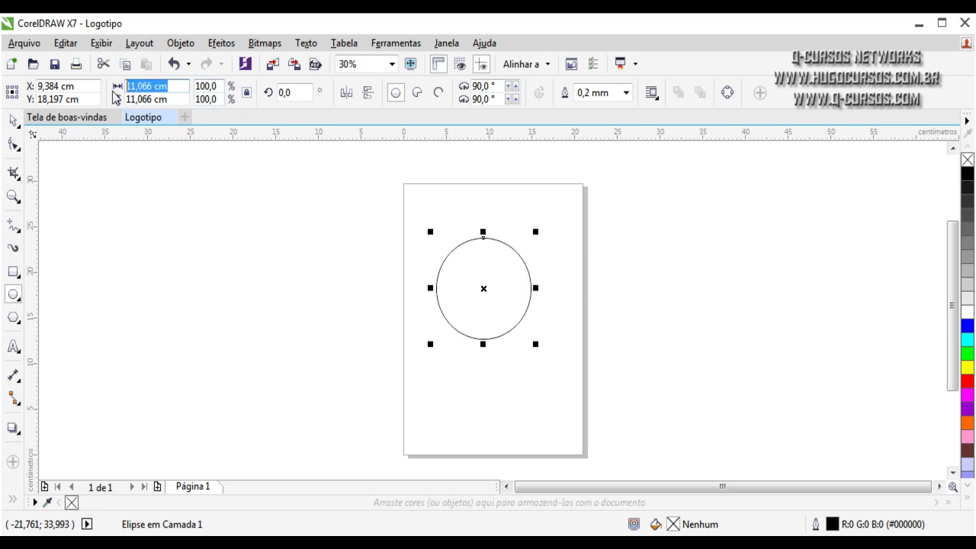
pyautogui.write('3')
pyautogui.press('Return')
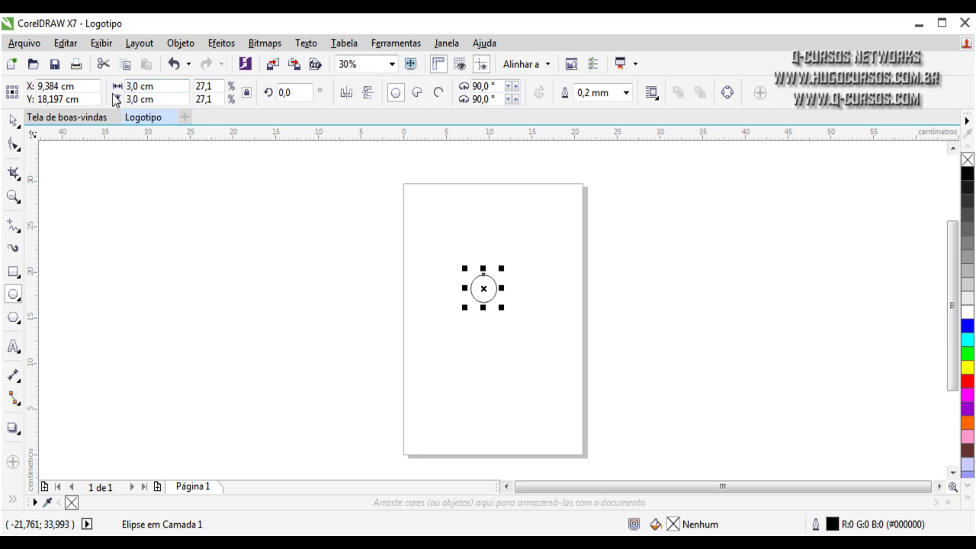
pyautogui.moveTo(163, 86); pyautogui.dragTo(98, 89)
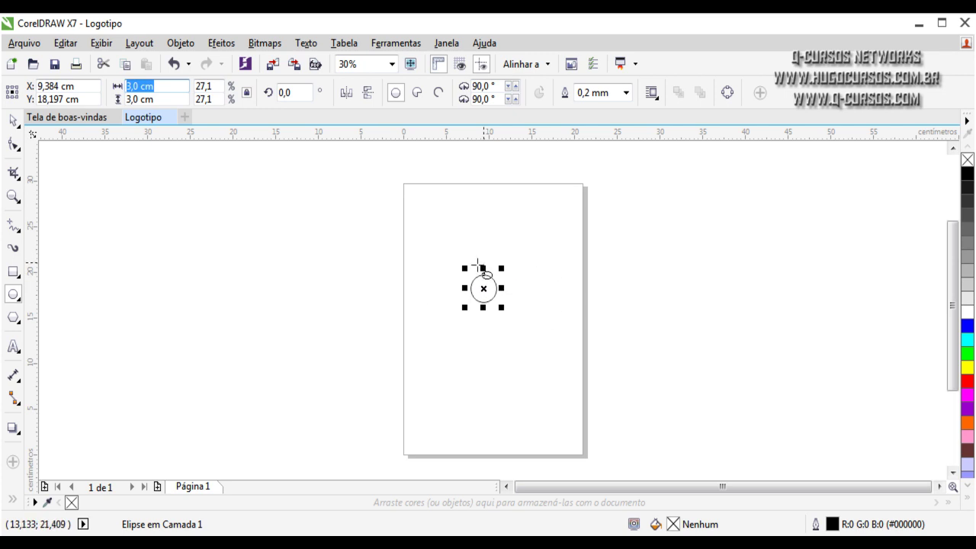
pyautogui.scroll(1, 483, 287)
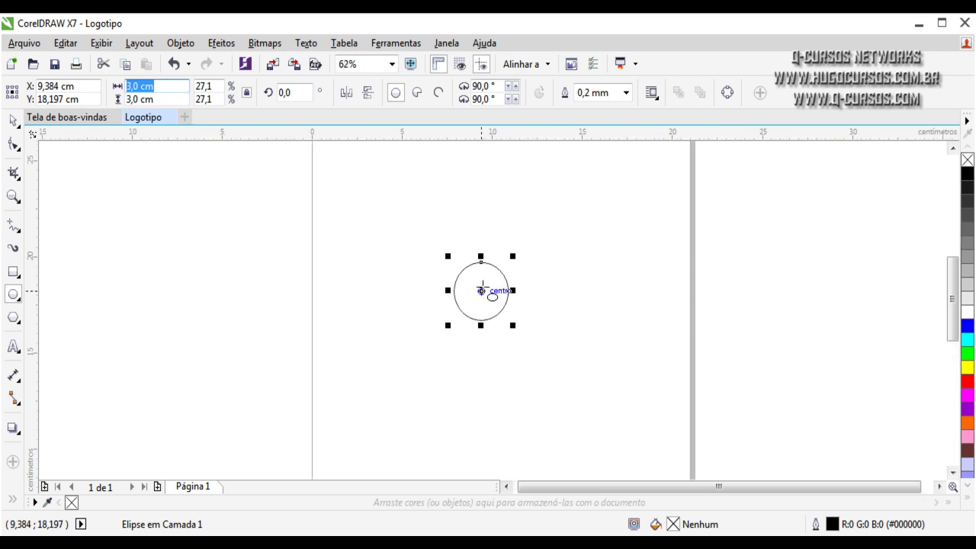
pyautogui.scroll(1, 482, 290)
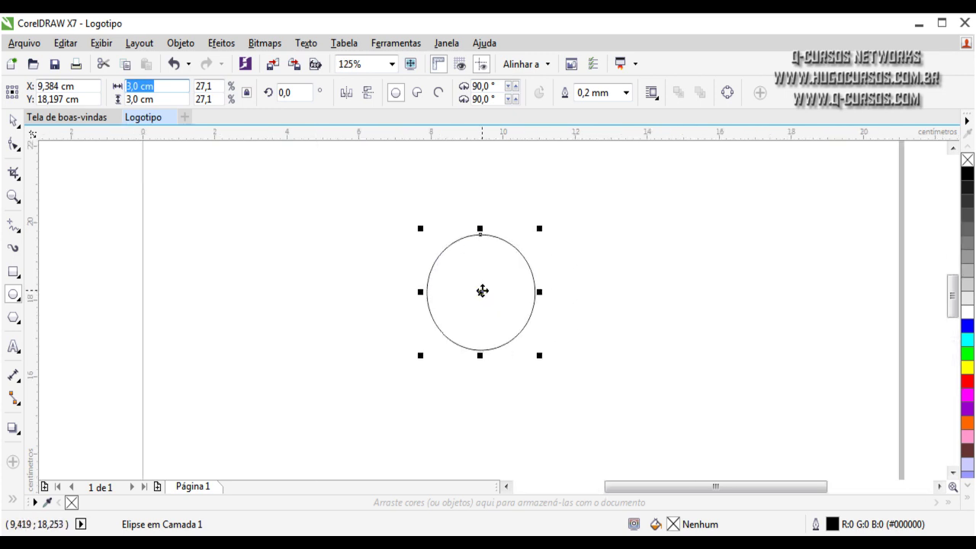
pyautogui.scroll(1, 483, 290)
pyautogui.scroll(-3, 483, 291)
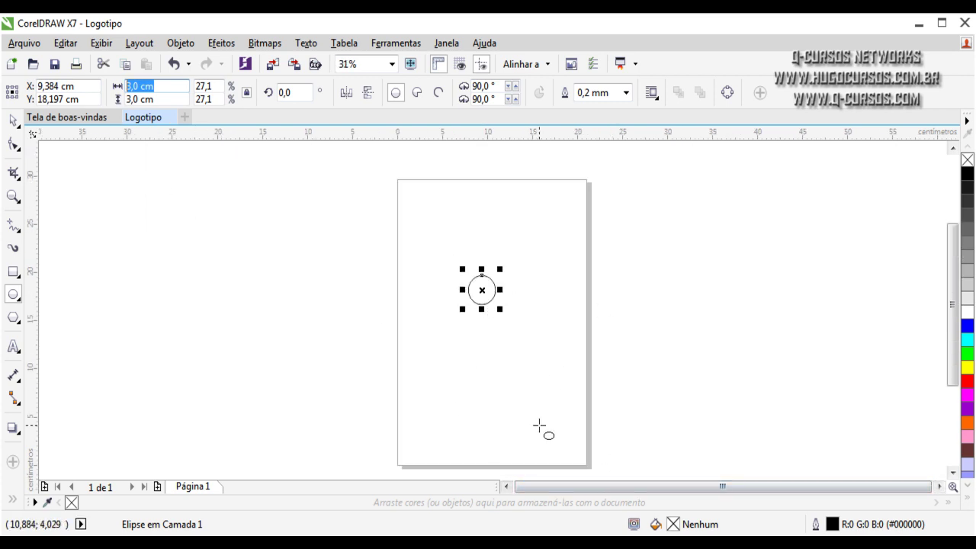
pyautogui.scroll(6, 90, 230)
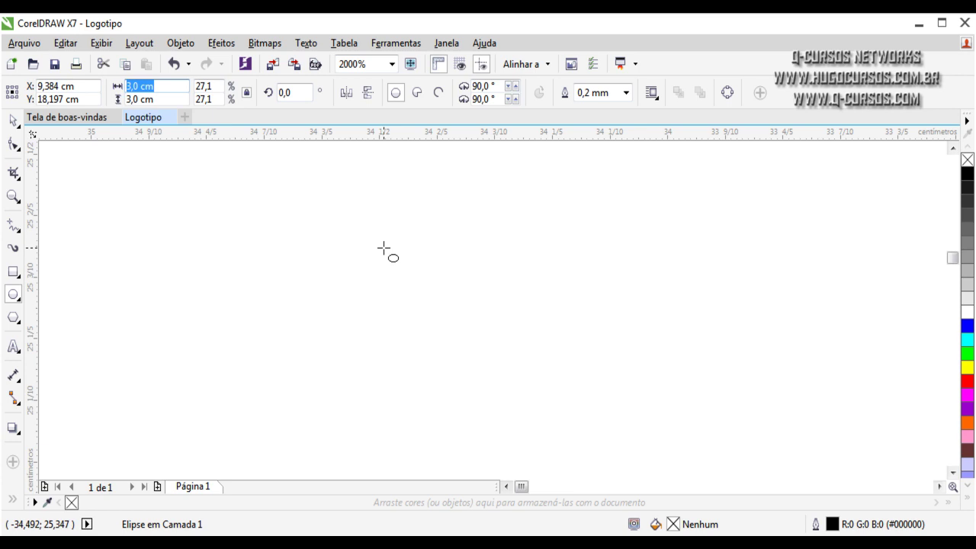
# - Select the 3 cm circle on the page and duplicate it
pyautogui.click(12, 121)
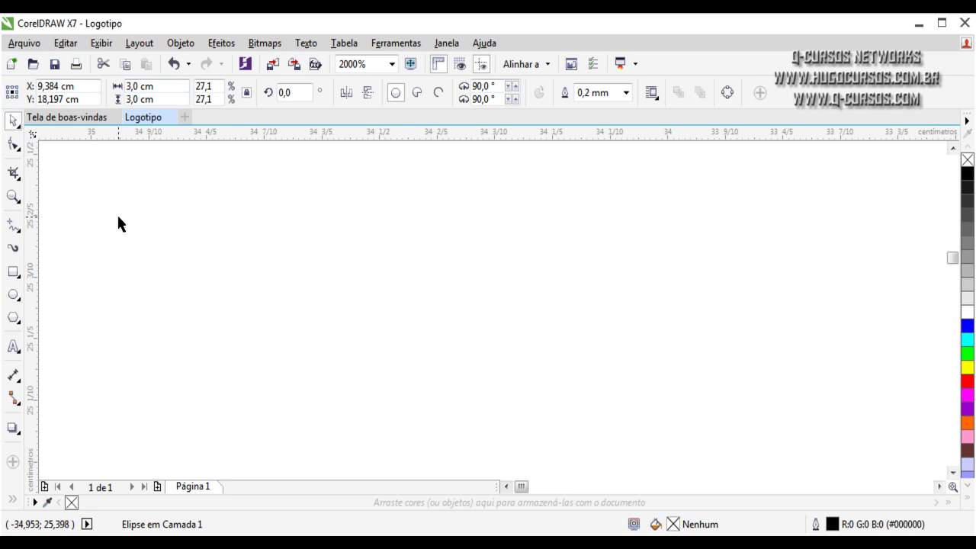
pyautogui.hotkey('shift', 'F4')
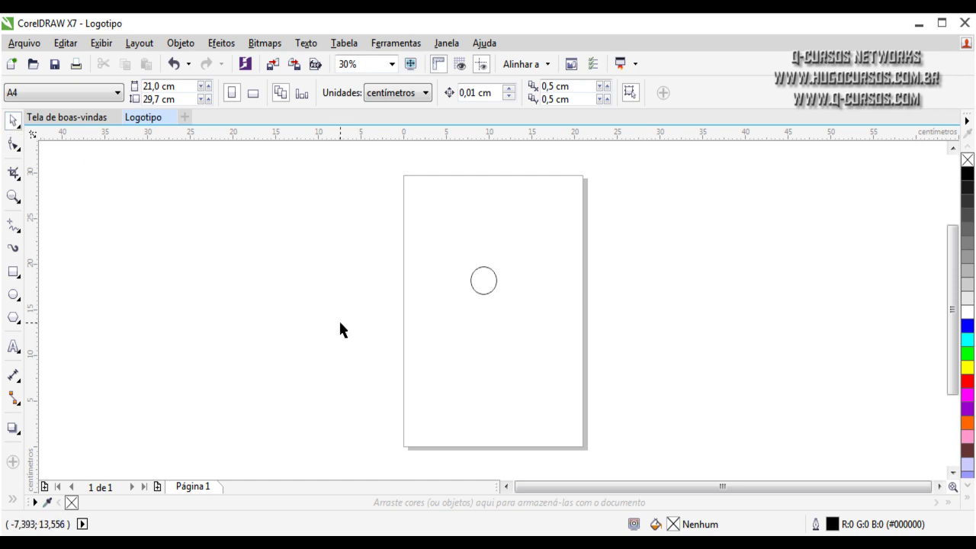
pyautogui.click(482, 284)
pyautogui.scroll(2, 484, 284)
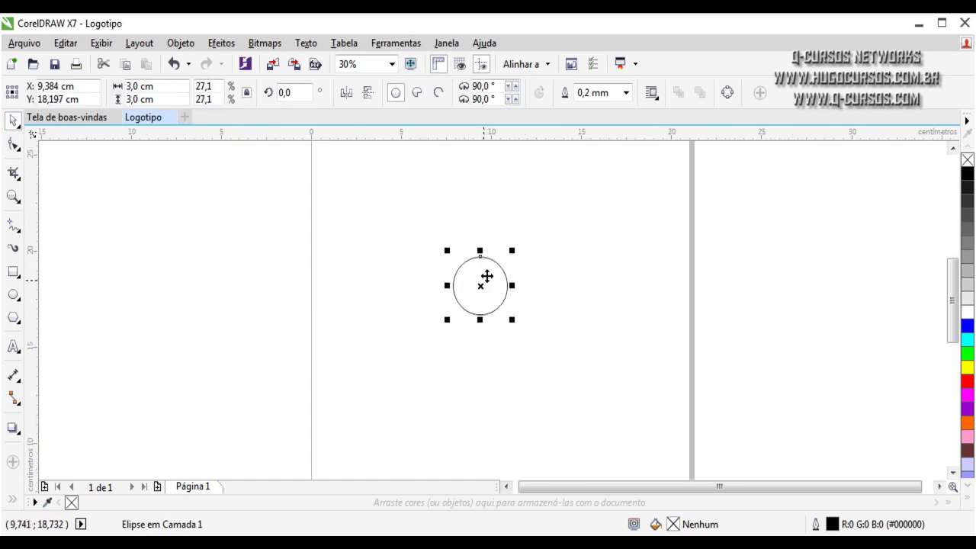
pyautogui.scroll(1, 485, 287)
pyautogui.scroll(1, 467, 274)
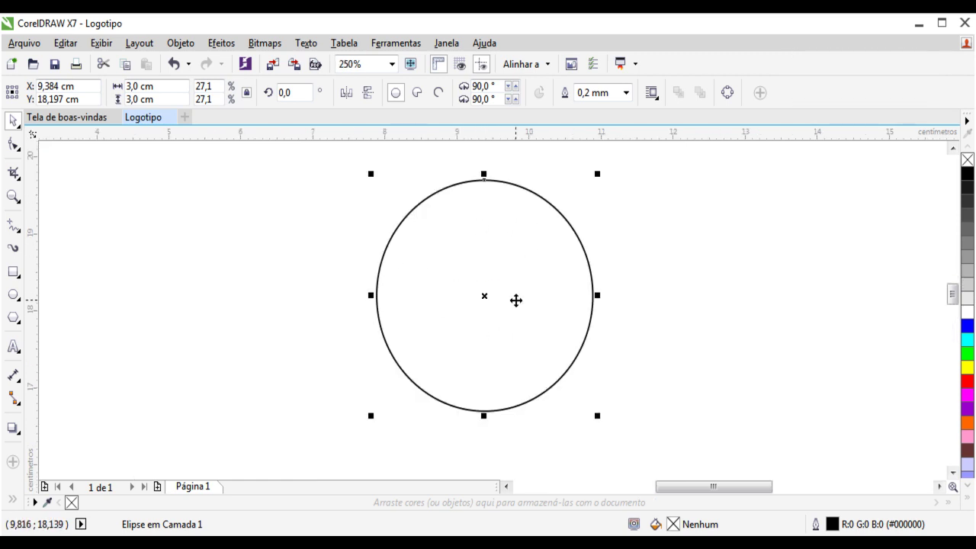
pyautogui.hotkey('ctrl', 'd')
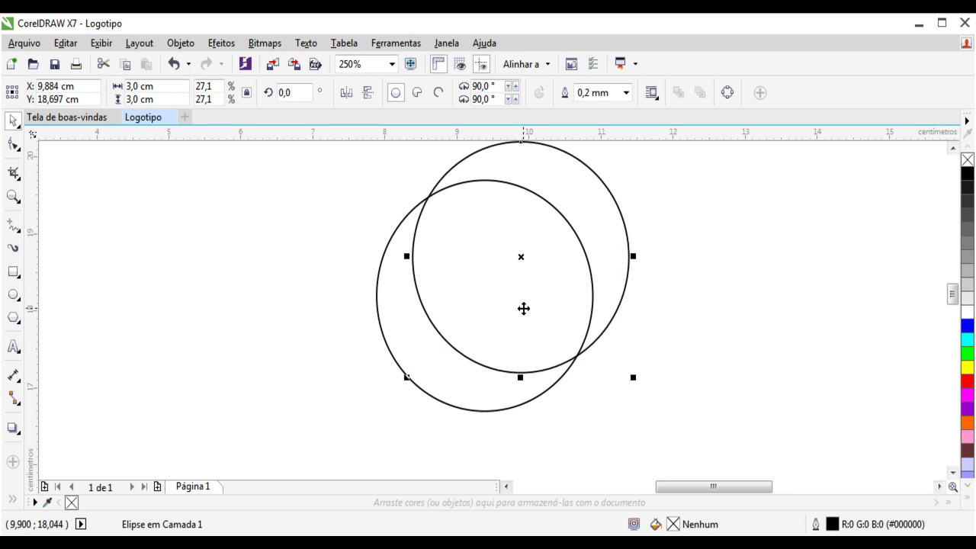
# - Move the duplicated circle clear of the original at the same height and set its diameter to 2 cm
pyautogui.moveTo(603, 230); pyautogui.dragTo(827, 276)
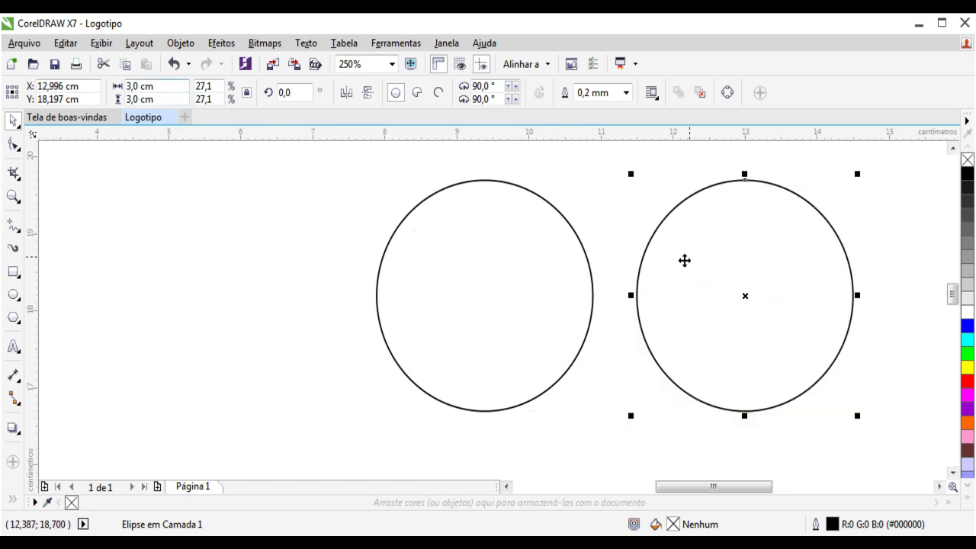
pyautogui.click(156, 86)
pyautogui.write('2')
pyautogui.press('Return')
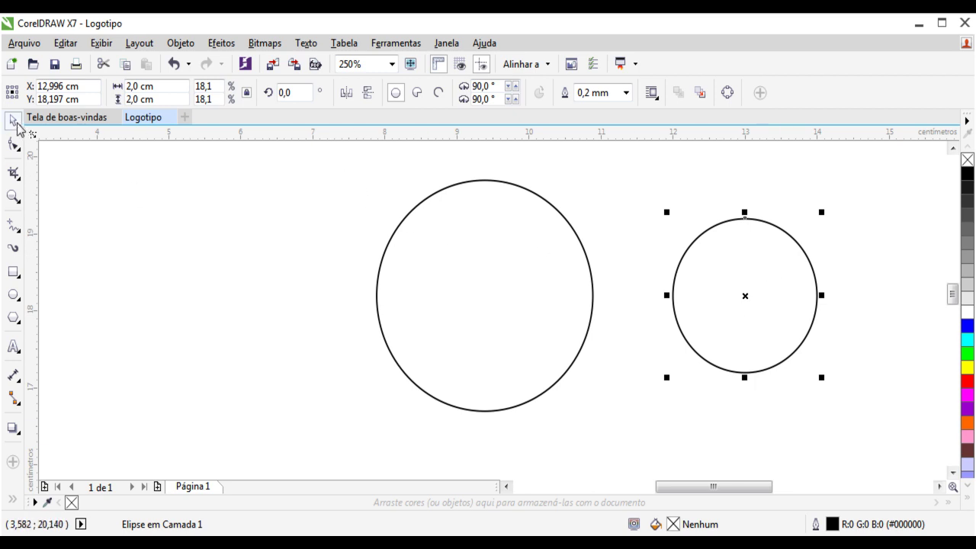
# - Select both circles and align their centres along a common vertical axis so the 2 cm circle sits inside the 3 cm one
pyautogui.moveTo(342, 156); pyautogui.dragTo(869, 448)
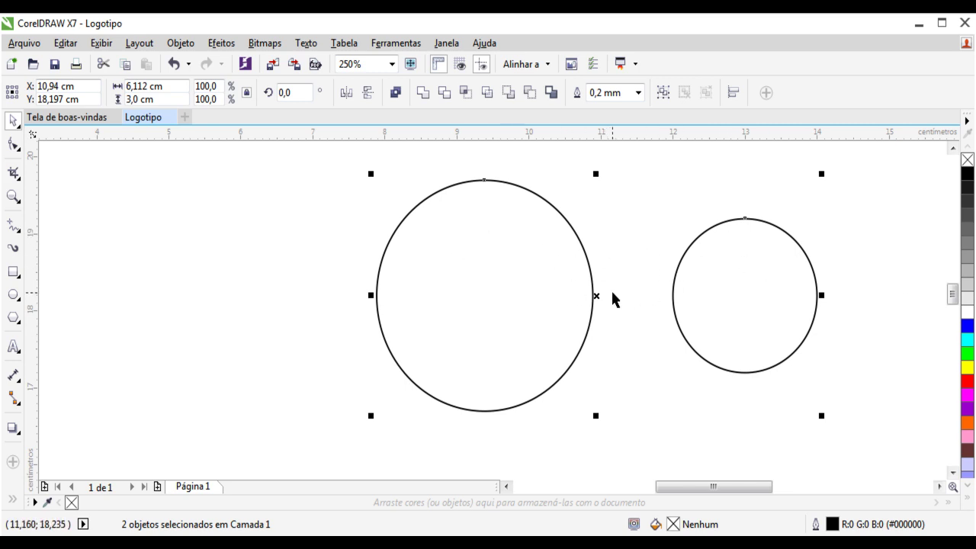
pyautogui.press('c')
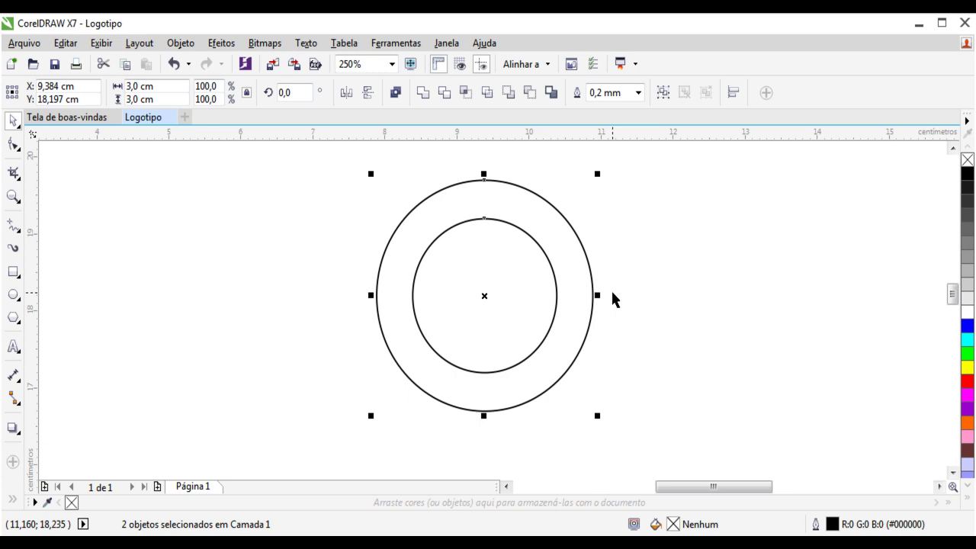
# - Move the 2 cm circle up and away from the 3 cm circle, and recentre the two on each other horizontally and vertically
pyautogui.click(610, 307)
pyautogui.moveTo(491, 301); pyautogui.dragTo(774, 253)
pyautogui.moveTo(898, 162); pyautogui.dragTo(273, 438)
pyautogui.press('c')
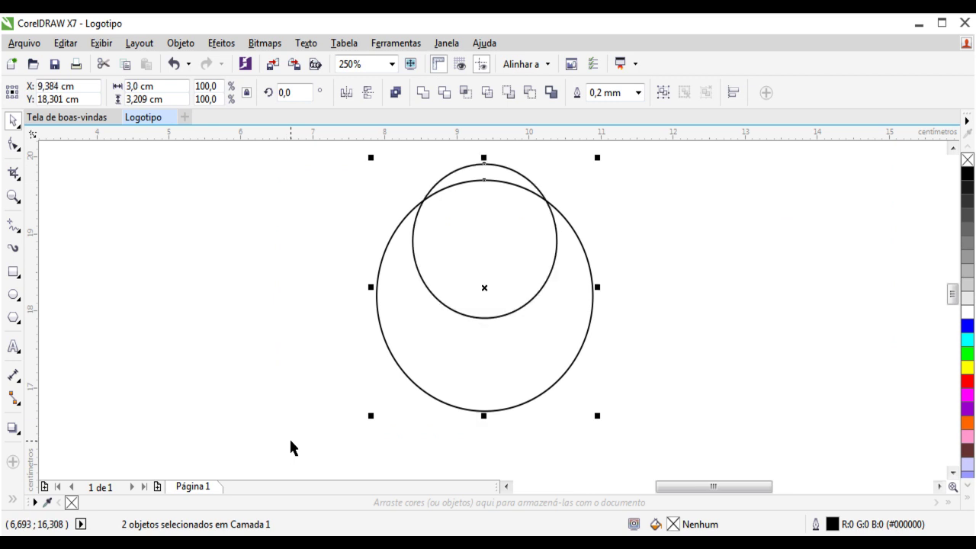
pyautogui.press('e')
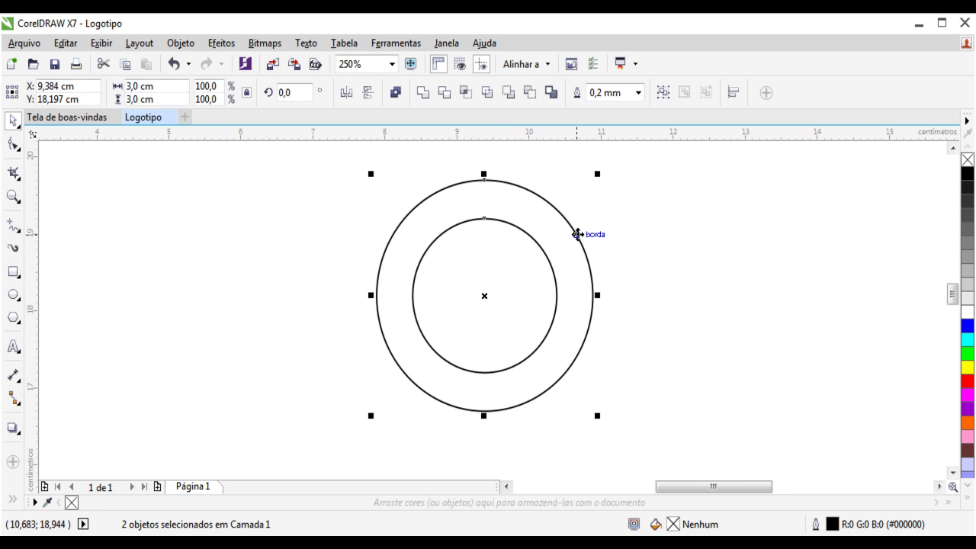
pyautogui.scroll(-2, 547, 284)
pyautogui.scroll(-1, 547, 284)
pyautogui.scroll(1, 548, 284)
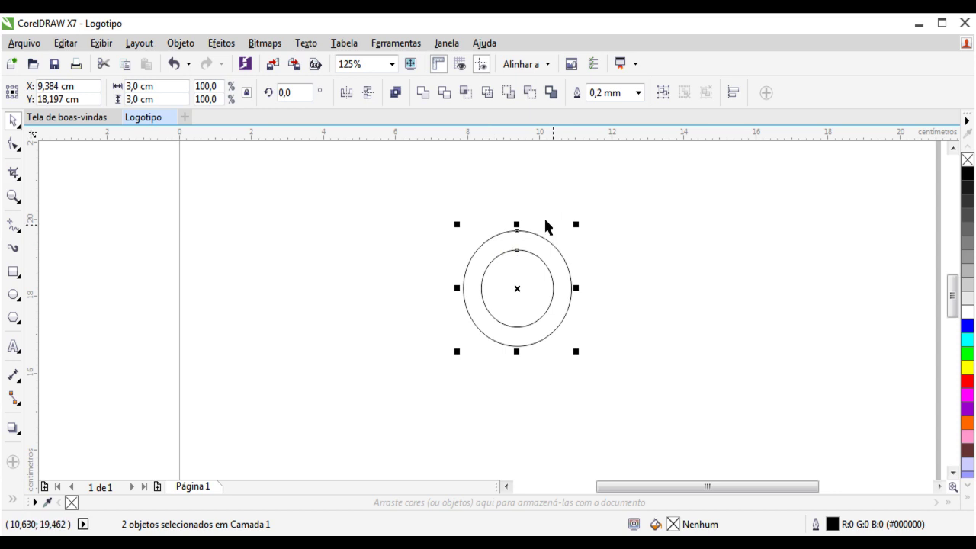